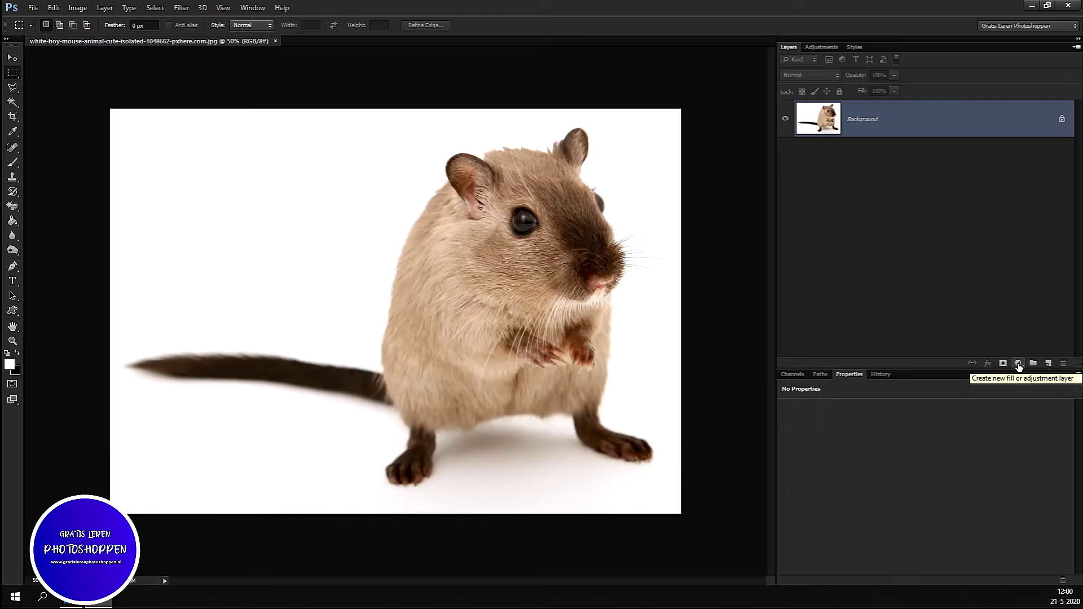
Add a default Black & White adjustment layer, close its Properties panel, and delete the layer
{"action": "left_click", "coordinate": [1018, 363]}
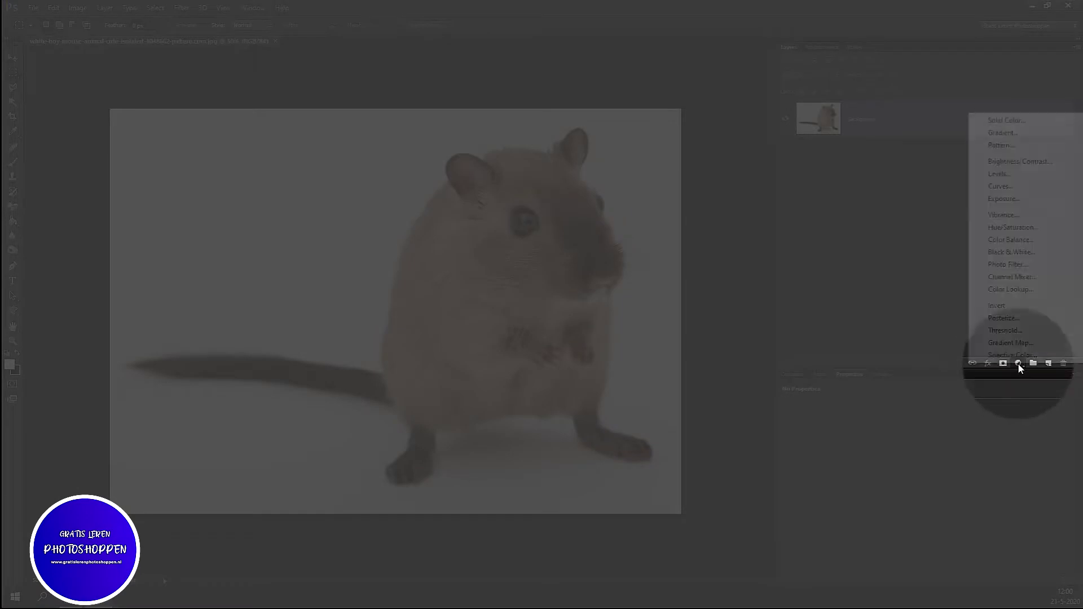
{"action": "left_click", "coordinate": [1011, 251]}
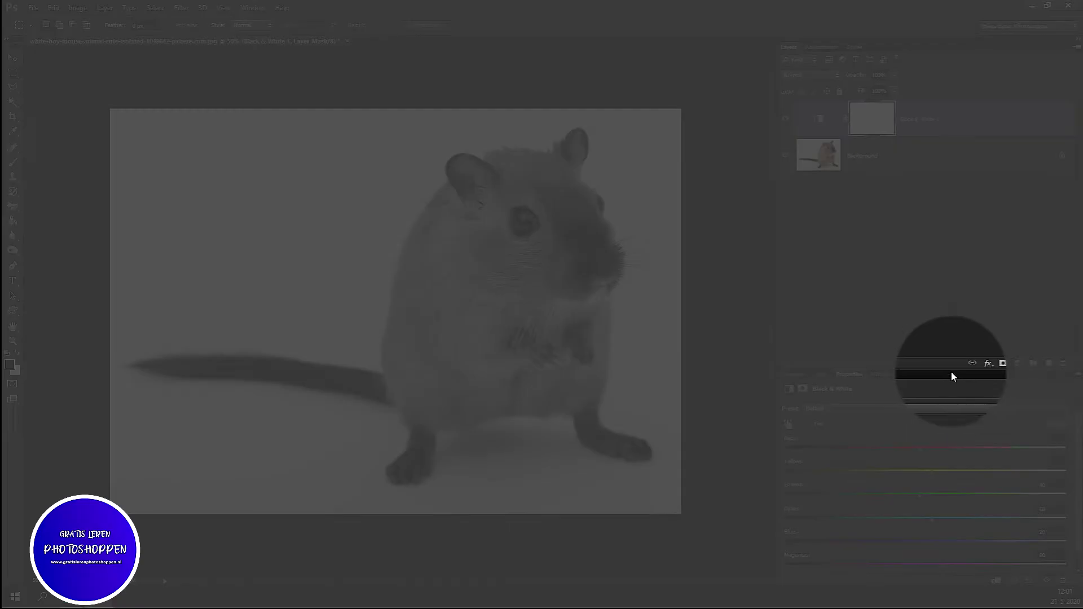
{"action": "right_click", "coordinate": [949, 372]}
{"action": "left_click", "coordinate": [971, 377]}
{"action": "left_click", "coordinate": [926, 117]}
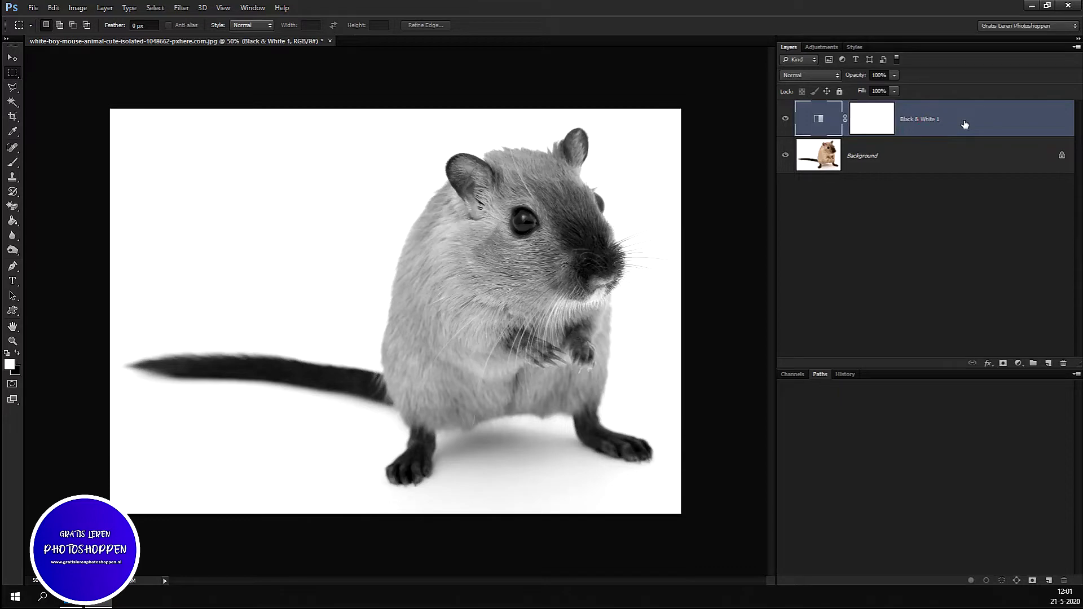
{"action": "key", "text": "Delete"}
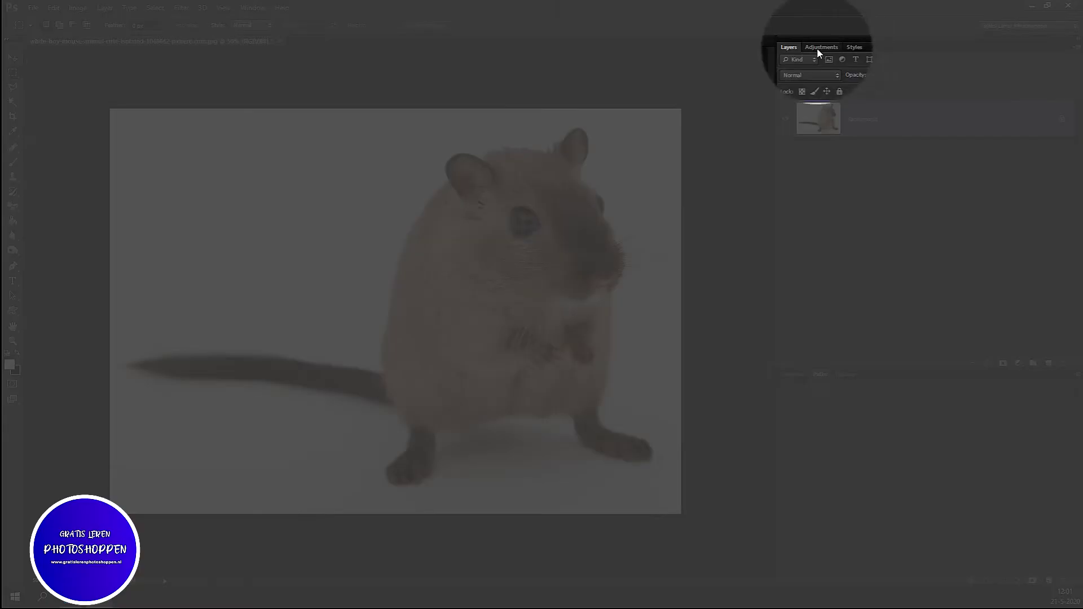
Re-add a Black & White adjustment layer to the mouse photo from the Adjustments panel
{"action": "left_click", "coordinate": [821, 47]}
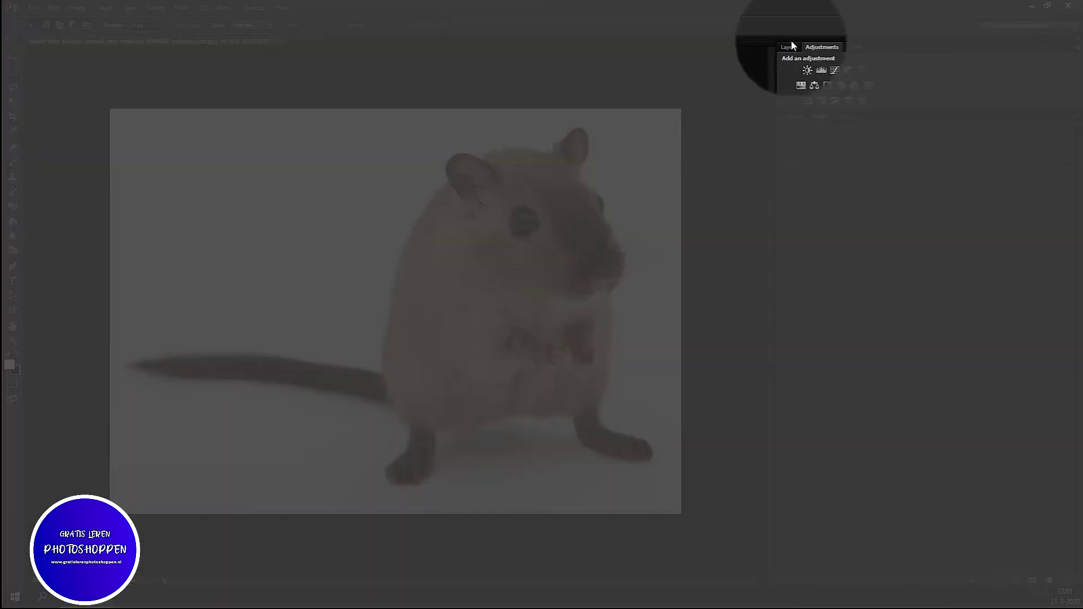
{"action": "left_click", "coordinate": [790, 47]}
{"action": "left_click", "coordinate": [1018, 364]}
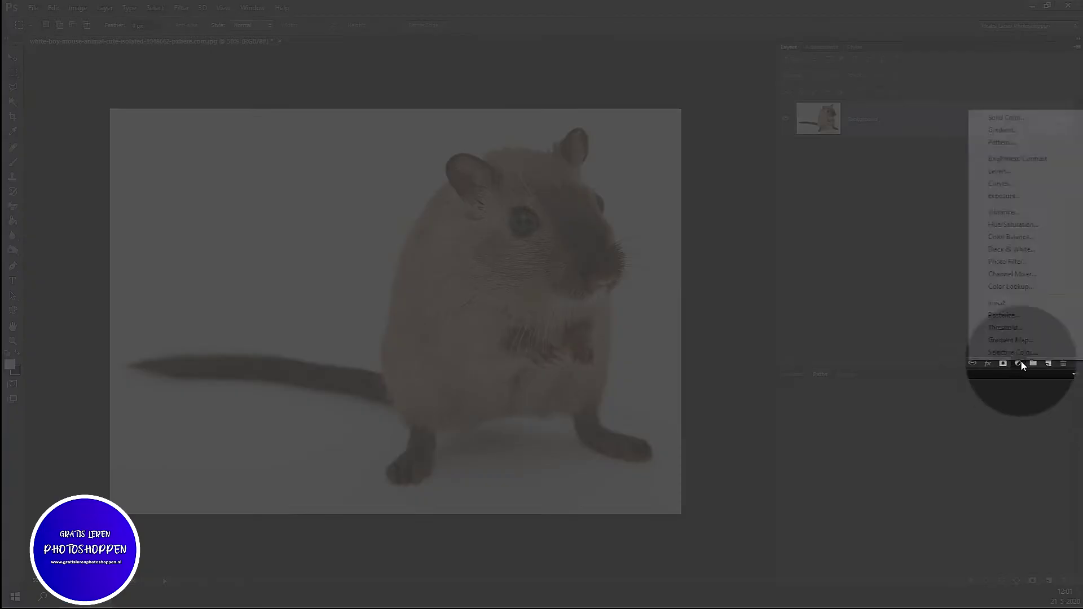
{"action": "left_click", "coordinate": [1021, 361]}
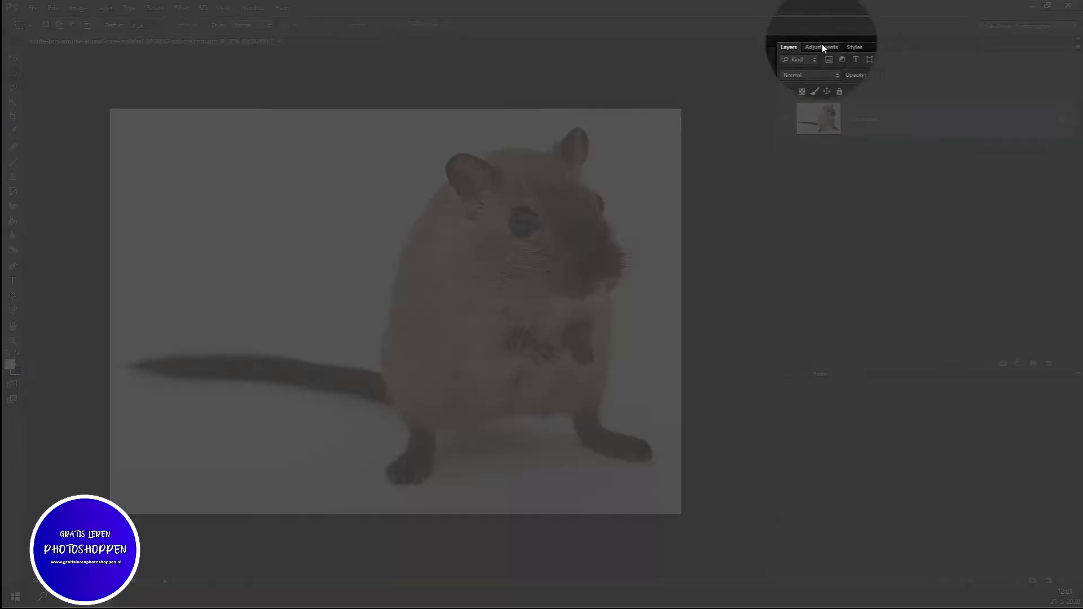
{"action": "left_click", "coordinate": [821, 44]}
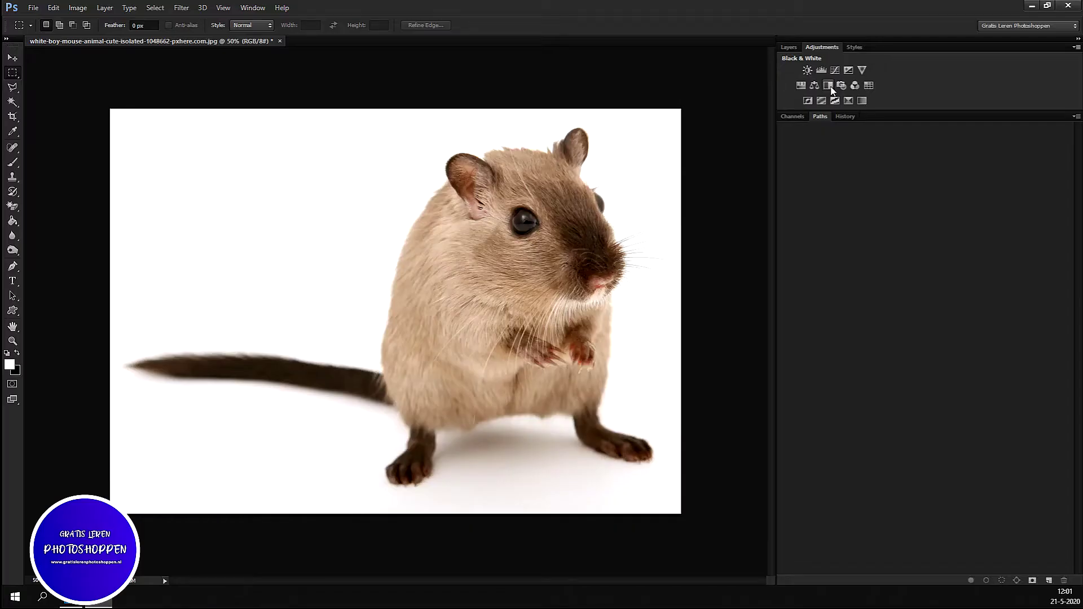
{"action": "left_click", "coordinate": [829, 86]}
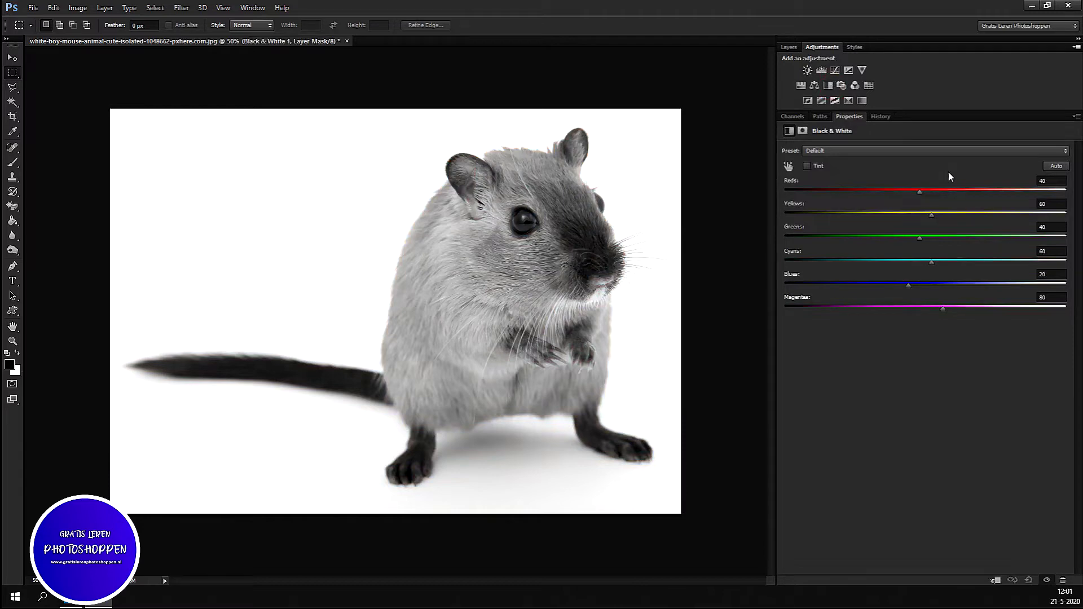
Delete the Black & White 1 layer so the mouse photo is in colour again
{"action": "left_click", "coordinate": [788, 47]}
{"action": "left_click", "coordinate": [960, 114]}
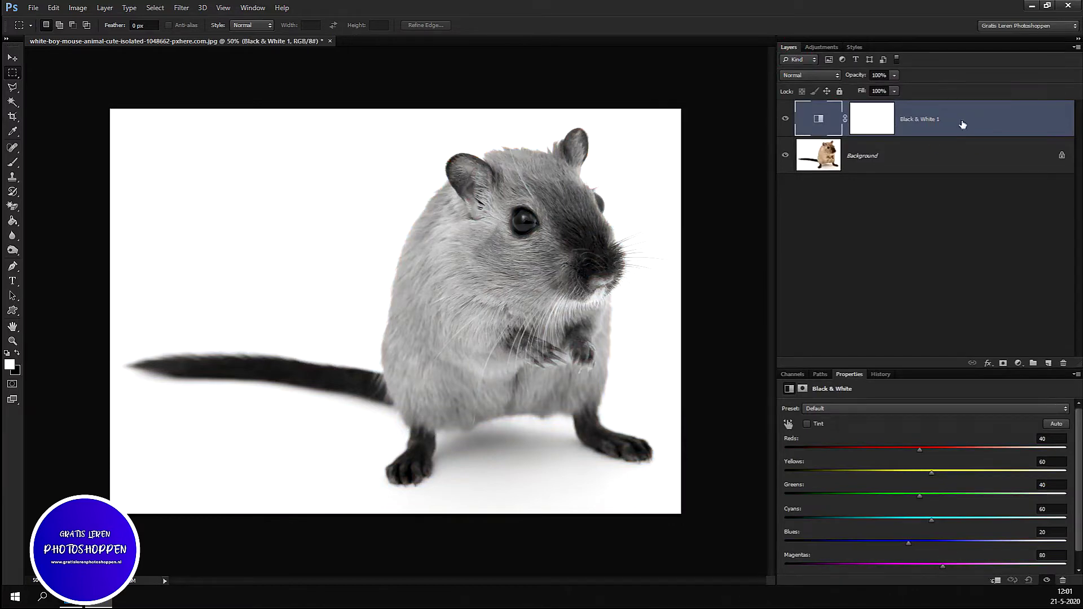
{"action": "key", "text": "Delete"}
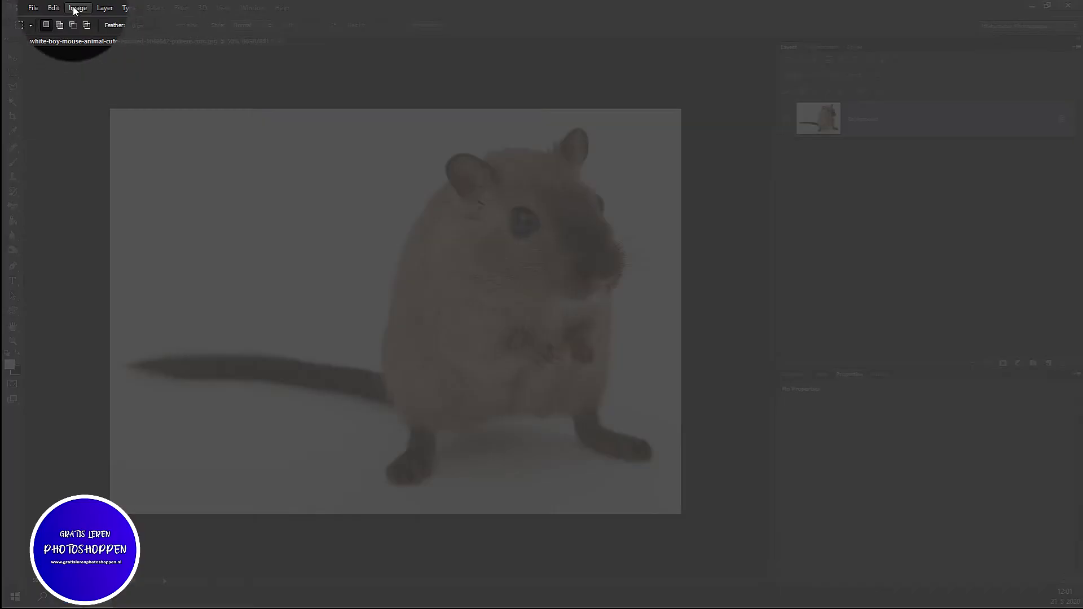
{"action": "left_click", "coordinate": [76, 9]}
{"action": "mouse_move", "coordinate": [116, 36]}
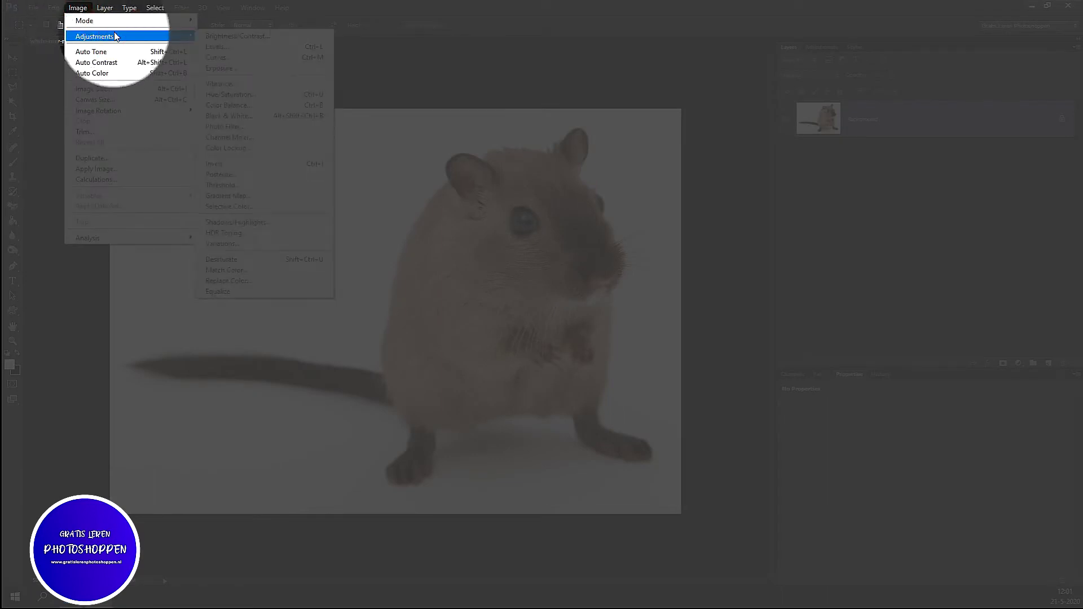
{"action": "left_click", "coordinate": [239, 119]}
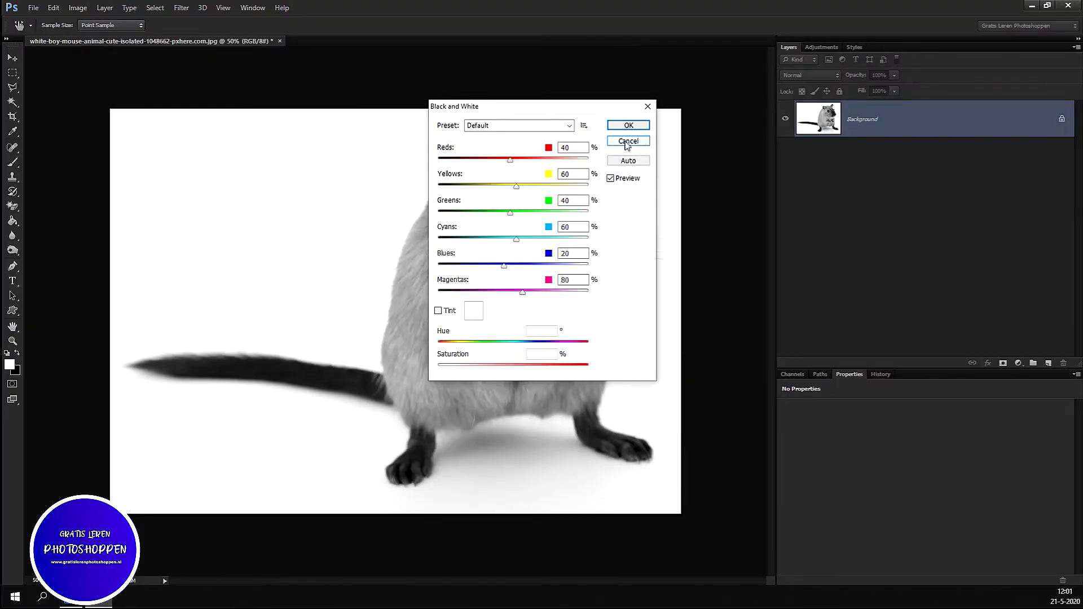
{"action": "key", "text": "alt"}
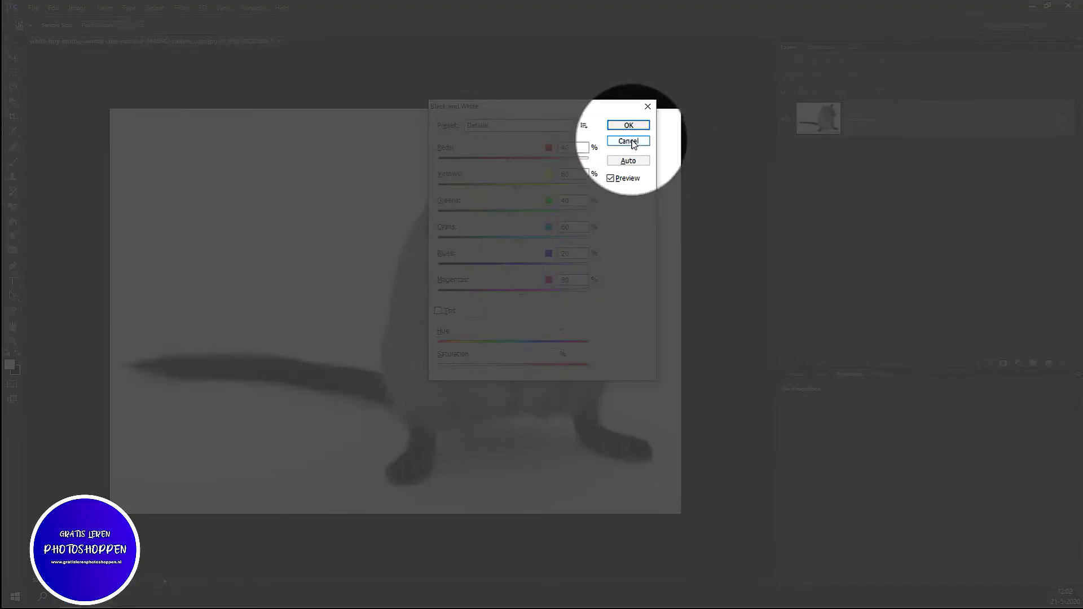
{"action": "key", "text": "alt"}
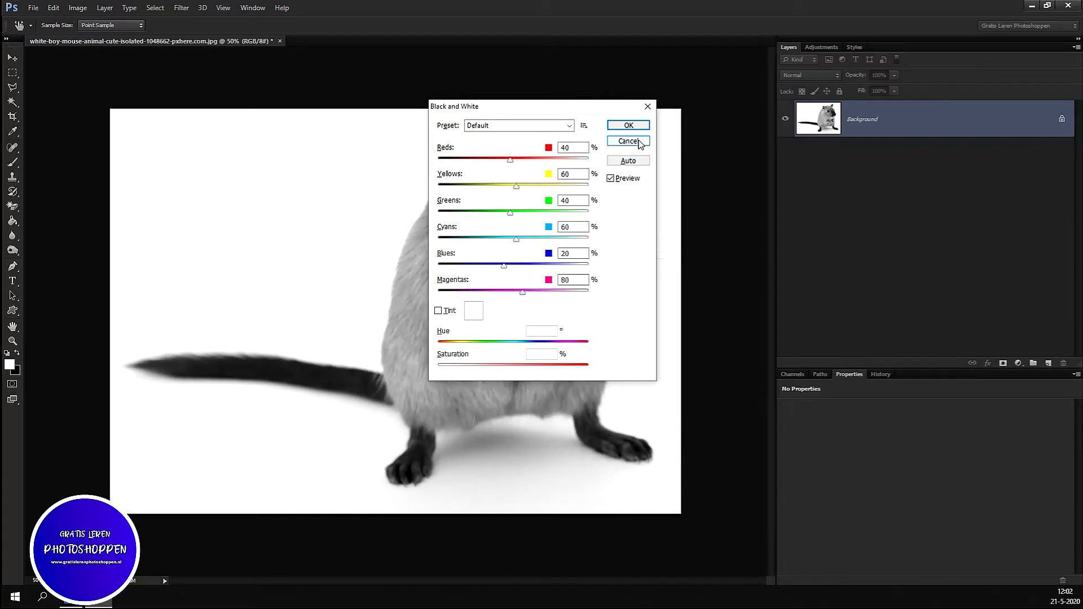
{"action": "left_click_drag", "start_coordinate": [565, 107], "coordinate": [241, 96]}
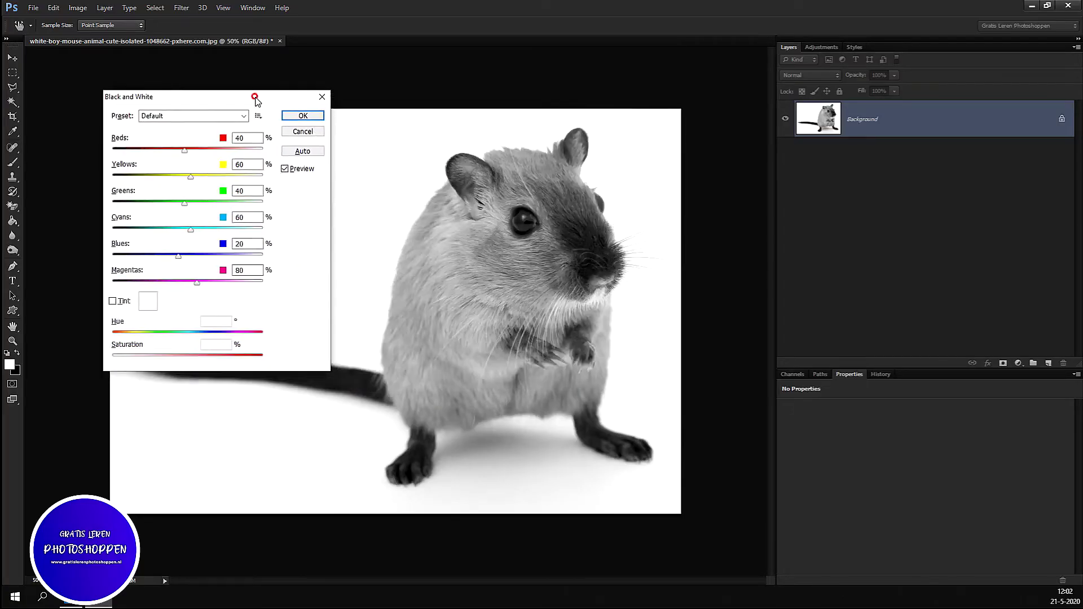
{"action": "mouse_move", "coordinate": [185, 150]}
{"action": "left_mouse_down"}
{"action": "mouse_move", "coordinate": [230, 150]}
{"action": "mouse_move", "coordinate": [161, 177]}
{"action": "mouse_move", "coordinate": [201, 204]}
{"action": "mouse_move", "coordinate": [208, 230]}
{"action": "mouse_move", "coordinate": [167, 256]}
{"action": "left_mouse_up"}
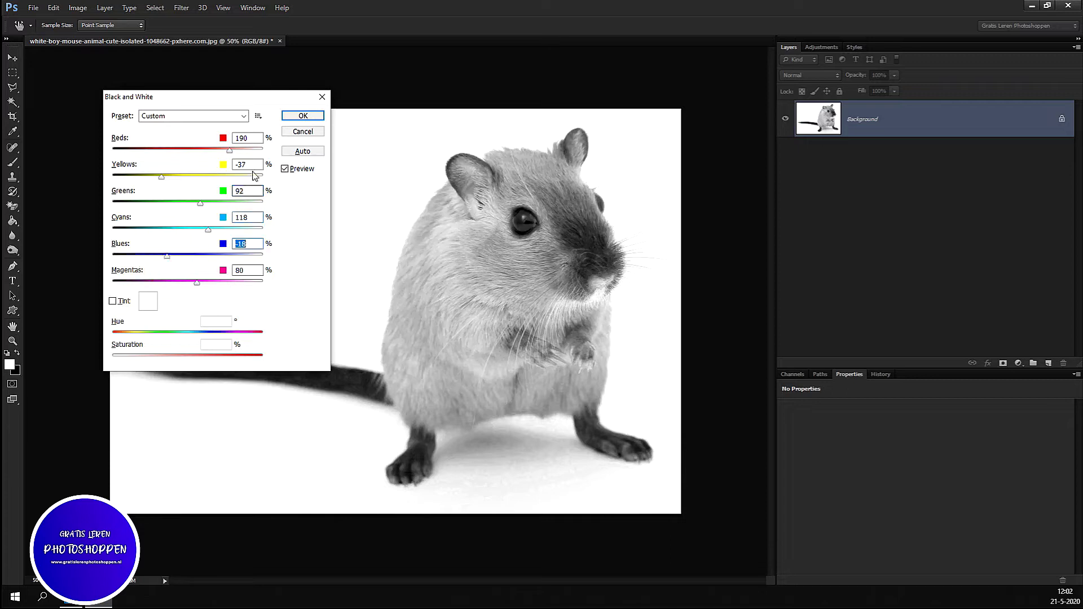
{"action": "left_click", "coordinate": [312, 133]}
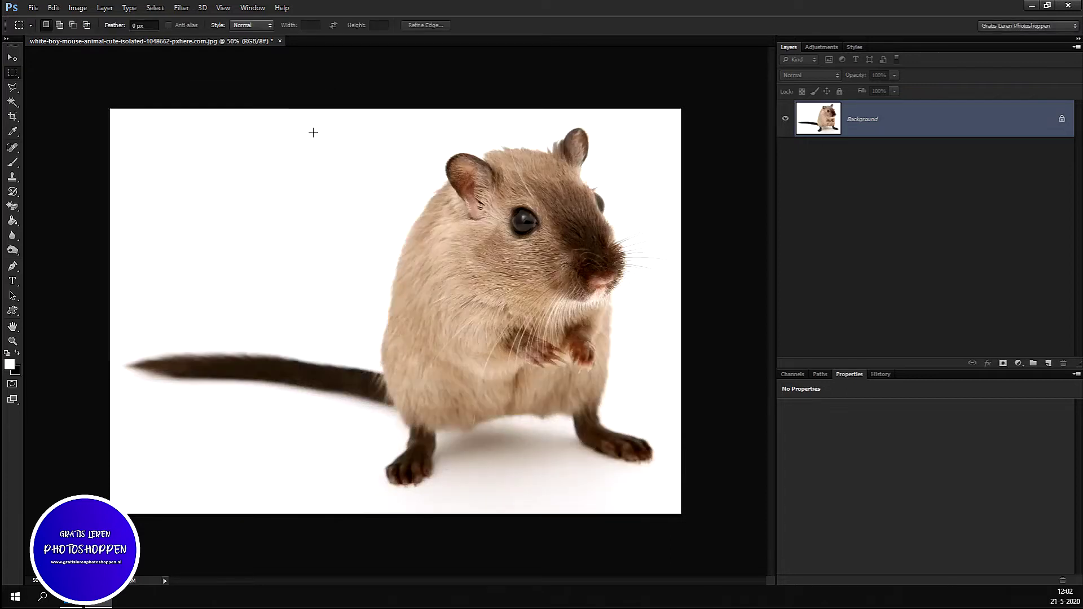
{"action": "left_click", "coordinate": [79, 8]}
{"action": "left_click", "coordinate": [107, 36]}
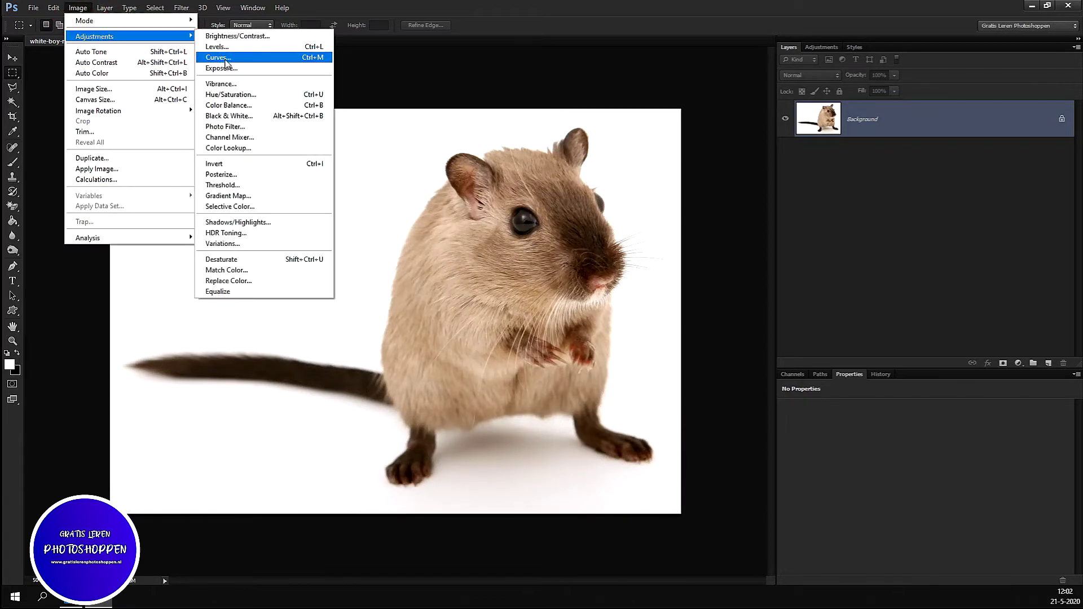
{"action": "left_click", "coordinate": [250, 105]}
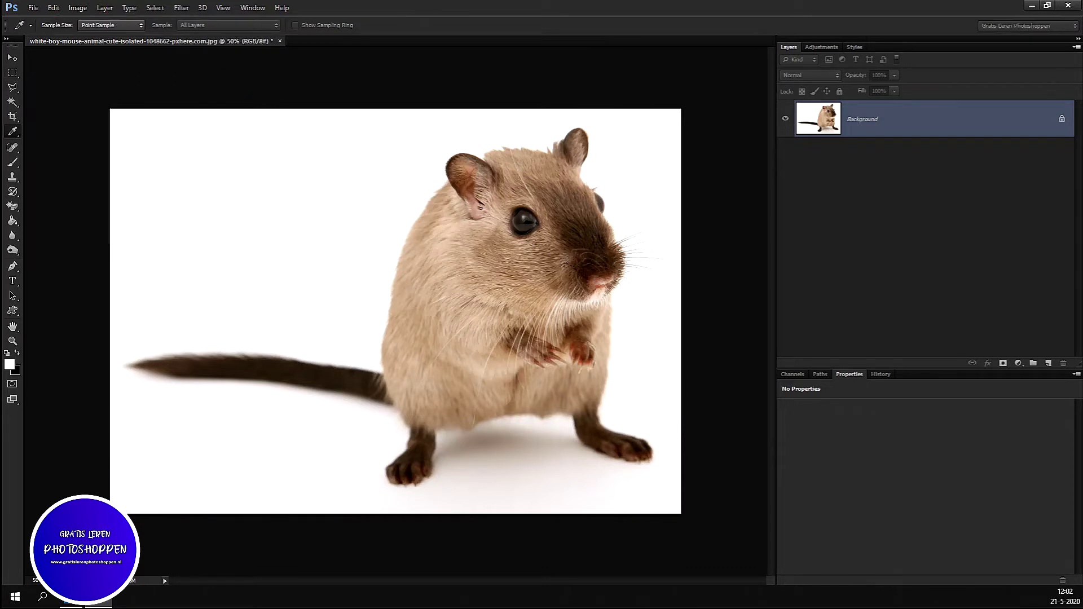
{"action": "left_click_drag", "start_coordinate": [357, 125], "coordinate": [338, 125]}
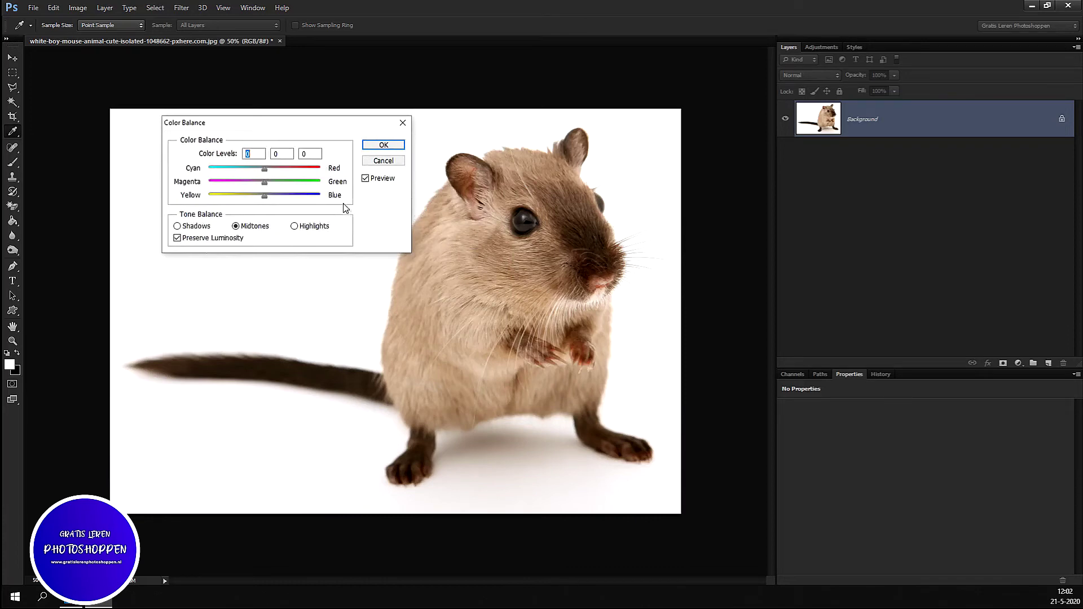
{"action": "mouse_move", "coordinate": [264, 169]}
{"action": "left_mouse_down"}
{"action": "mouse_move", "coordinate": [287, 169]}
{"action": "mouse_move", "coordinate": [250, 183]}
{"action": "mouse_move", "coordinate": [289, 196]}
{"action": "left_mouse_up"}
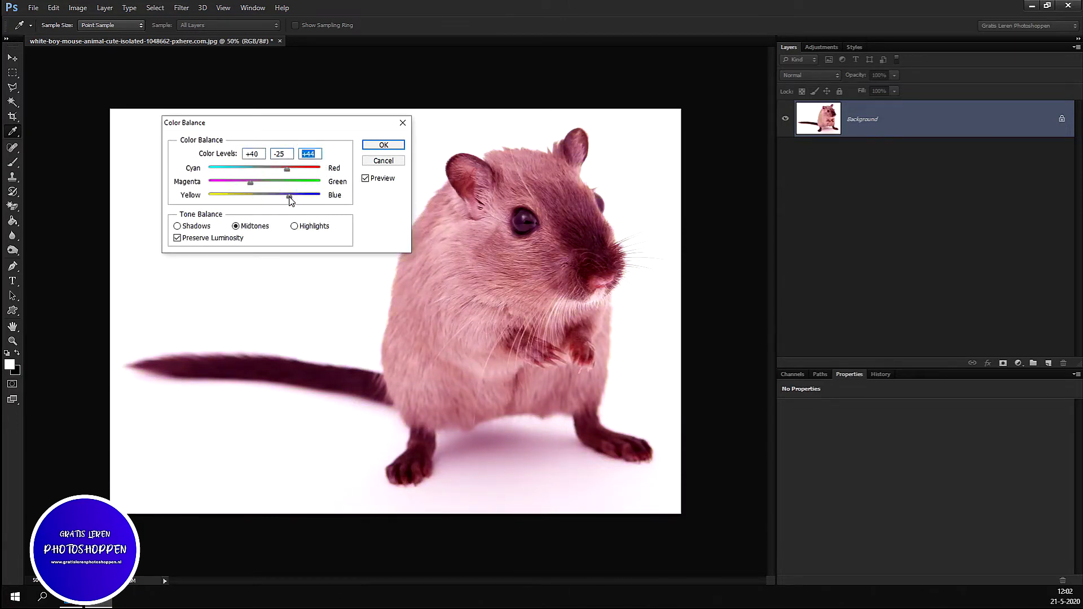
{"action": "key", "text": "alt"}
{"action": "left_click", "coordinate": [388, 162], "text": "alt"}
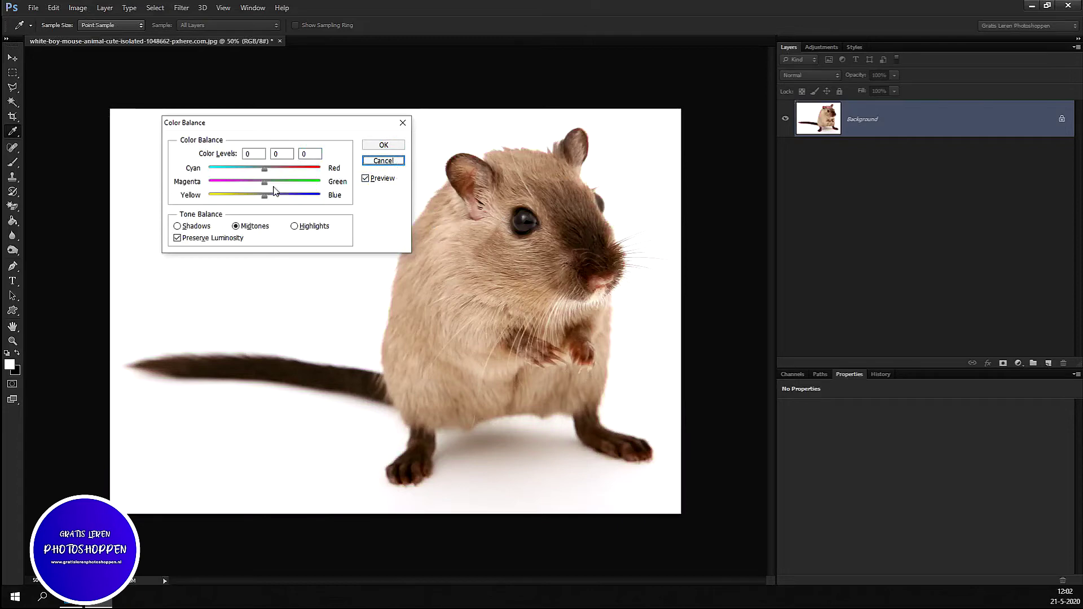
{"action": "mouse_move", "coordinate": [264, 195]}
{"action": "left_mouse_down"}
{"action": "mouse_move", "coordinate": [282, 196]}
{"action": "mouse_move", "coordinate": [258, 182]}
{"action": "mouse_move", "coordinate": [294, 168]}
{"action": "left_mouse_up"}
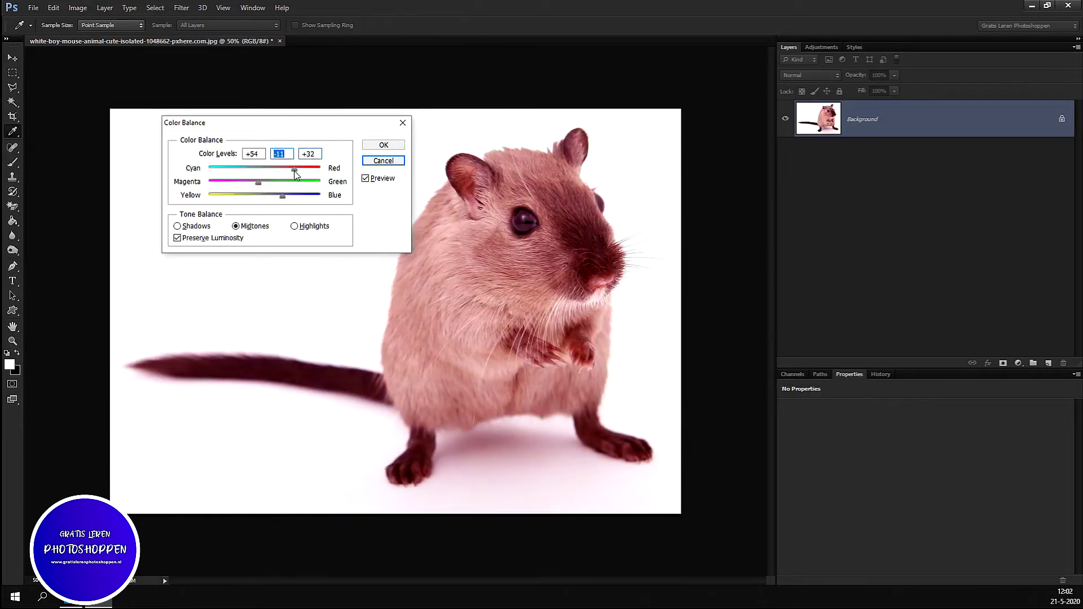
{"action": "left_click", "coordinate": [388, 162]}
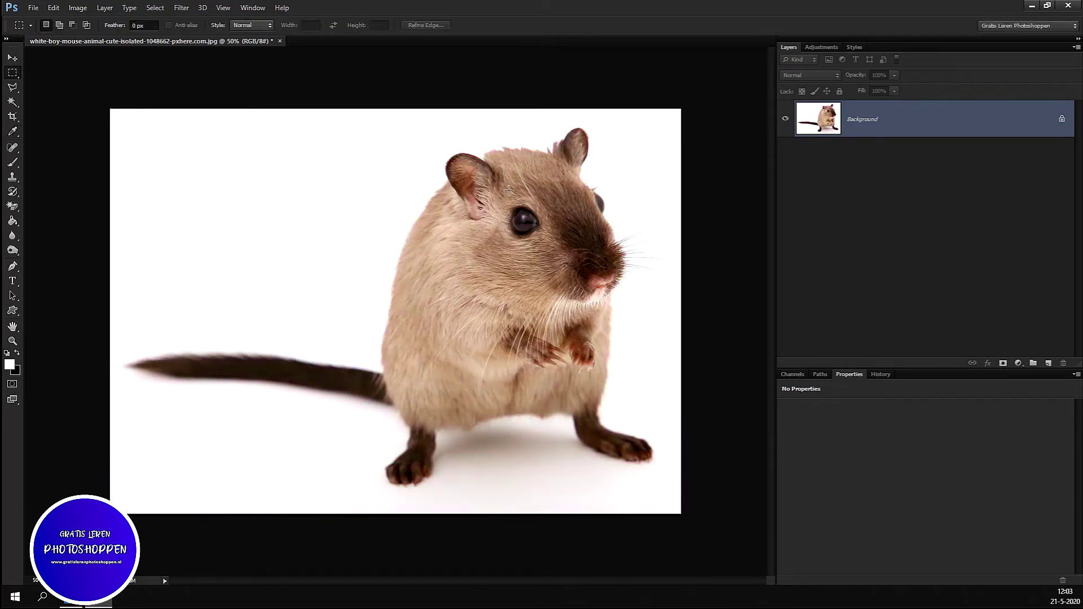
{"action": "left_click", "coordinate": [79, 8]}
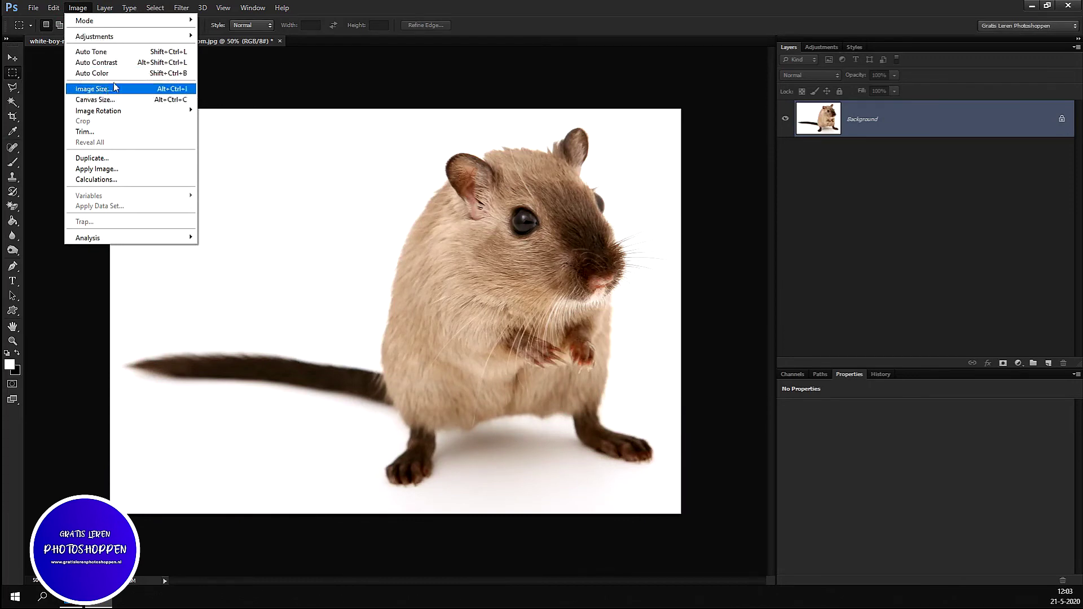
{"action": "left_click", "coordinate": [116, 36]}
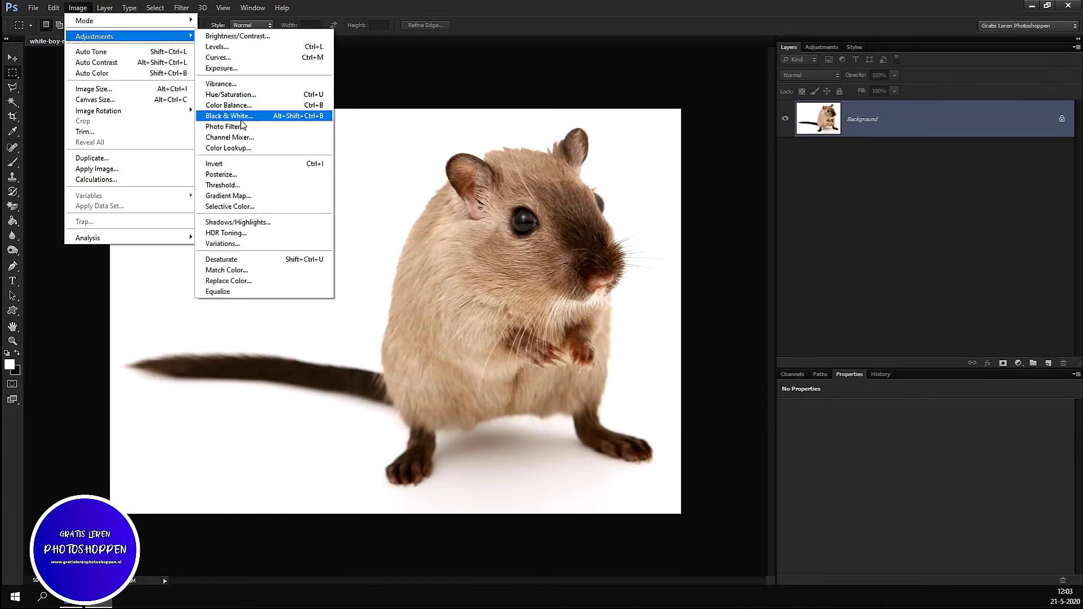
{"action": "left_click", "coordinate": [240, 106]}
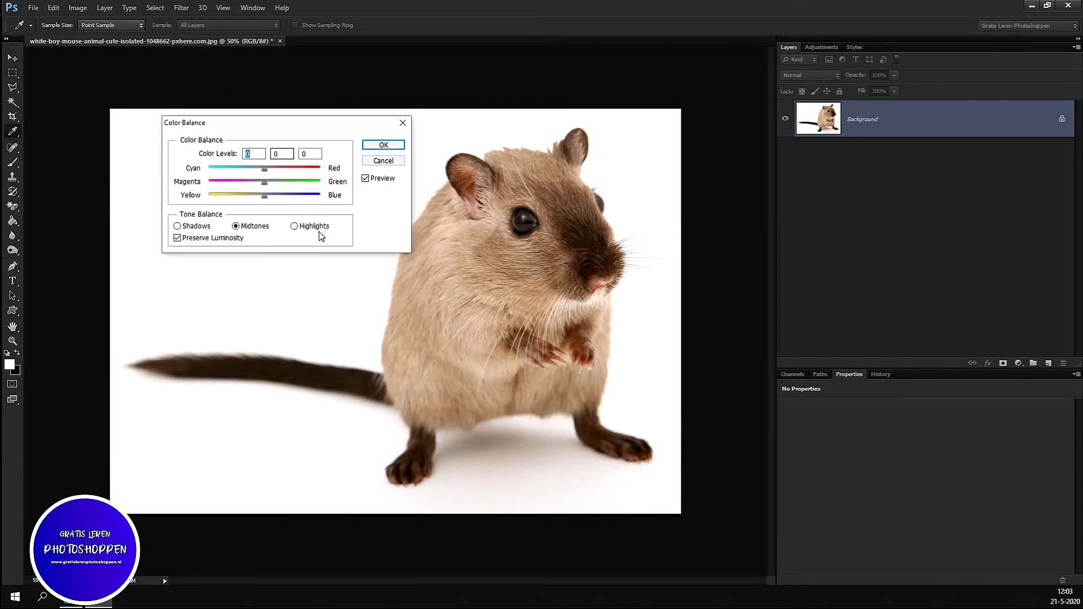
{"action": "left_click", "coordinate": [278, 196]}
{"action": "mouse_move", "coordinate": [267, 172]}
{"action": "left_mouse_down"}
{"action": "mouse_move", "coordinate": [255, 169]}
{"action": "mouse_move", "coordinate": [286, 183]}
{"action": "left_mouse_up"}
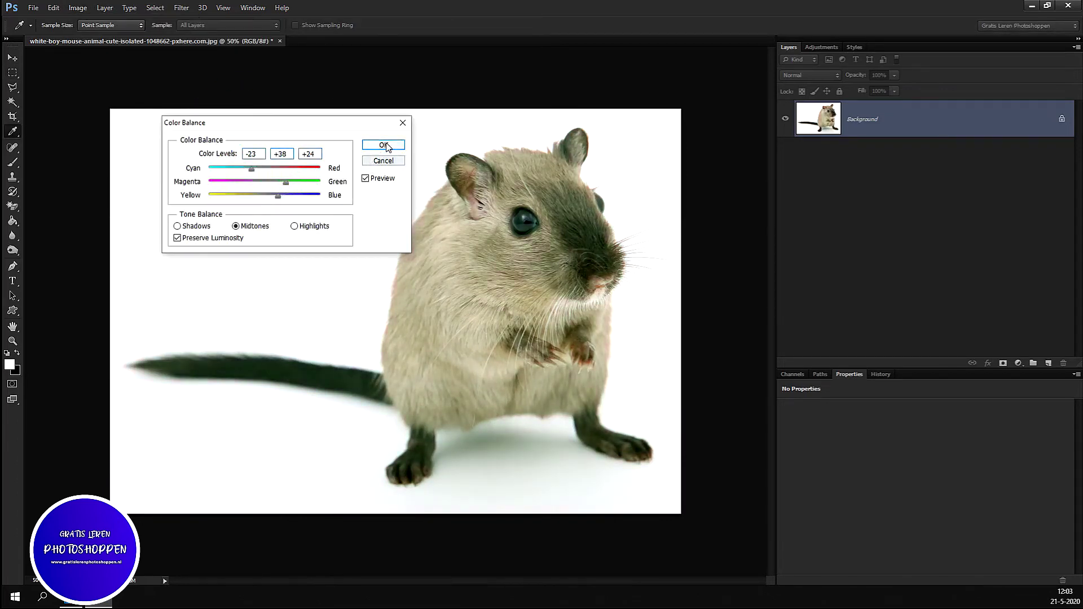
{"action": "left_click", "coordinate": [383, 145]}
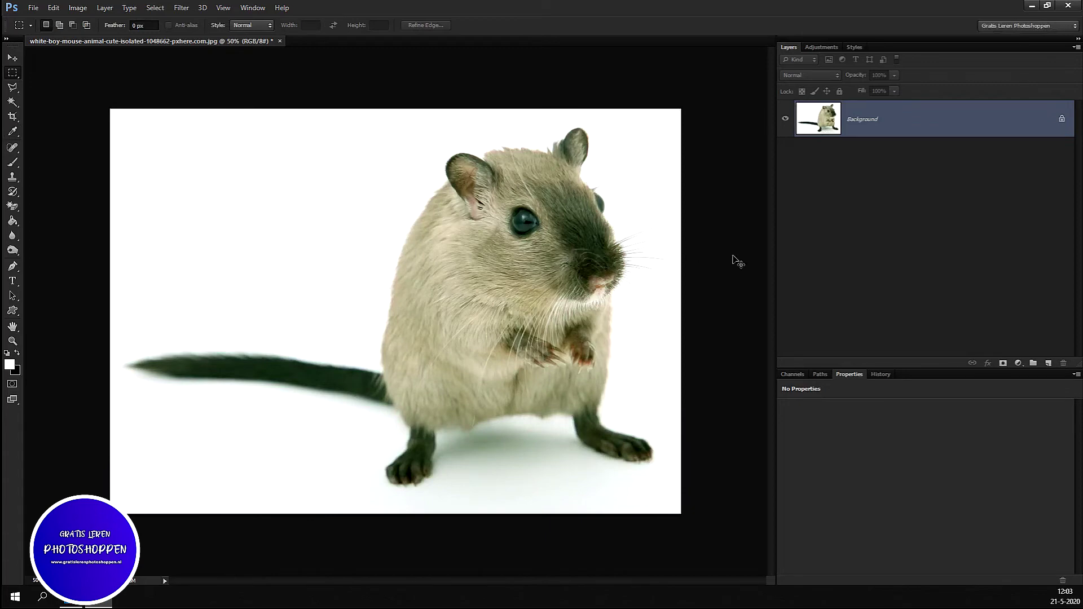
{"action": "key", "text": "ctrl+z"}
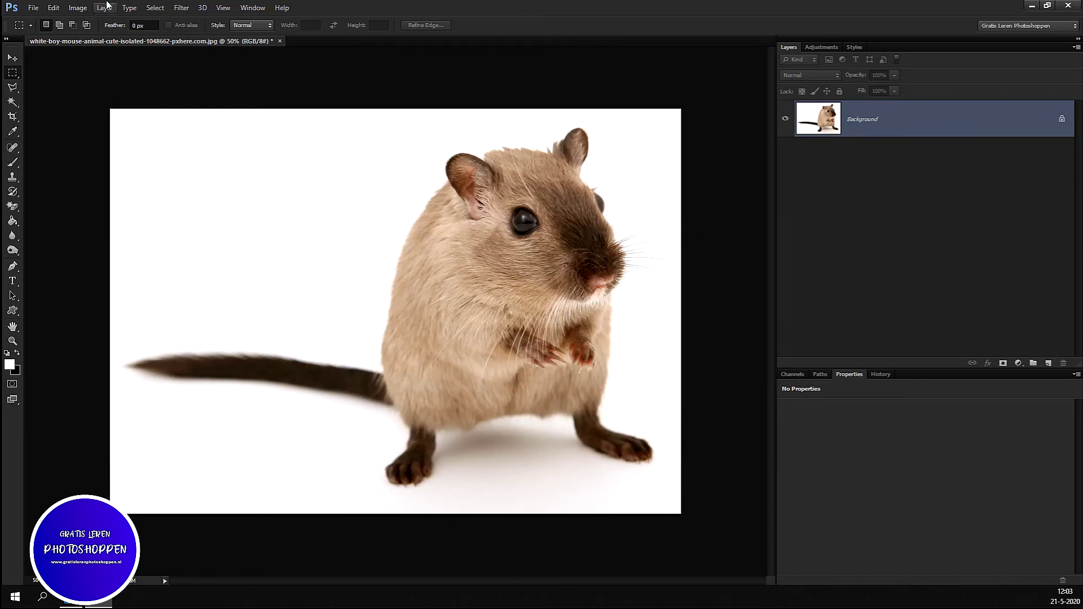
{"action": "left_click", "coordinate": [85, 9]}
{"action": "mouse_move", "coordinate": [94, 36]}
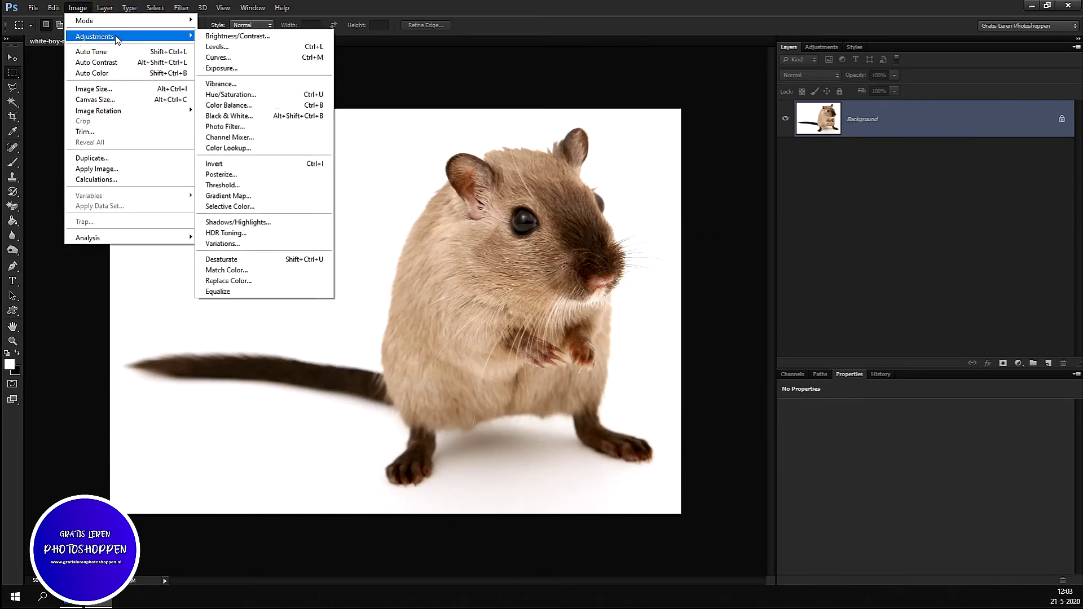
{"action": "left_click", "coordinate": [259, 94]}
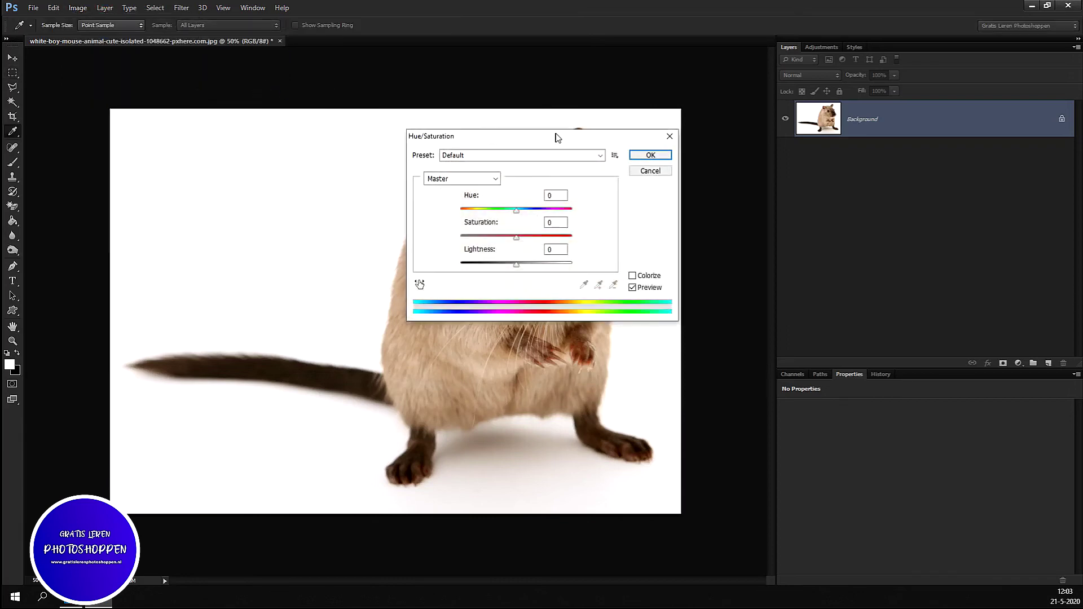
{"action": "left_click_drag", "start_coordinate": [564, 141], "coordinate": [248, 129]}
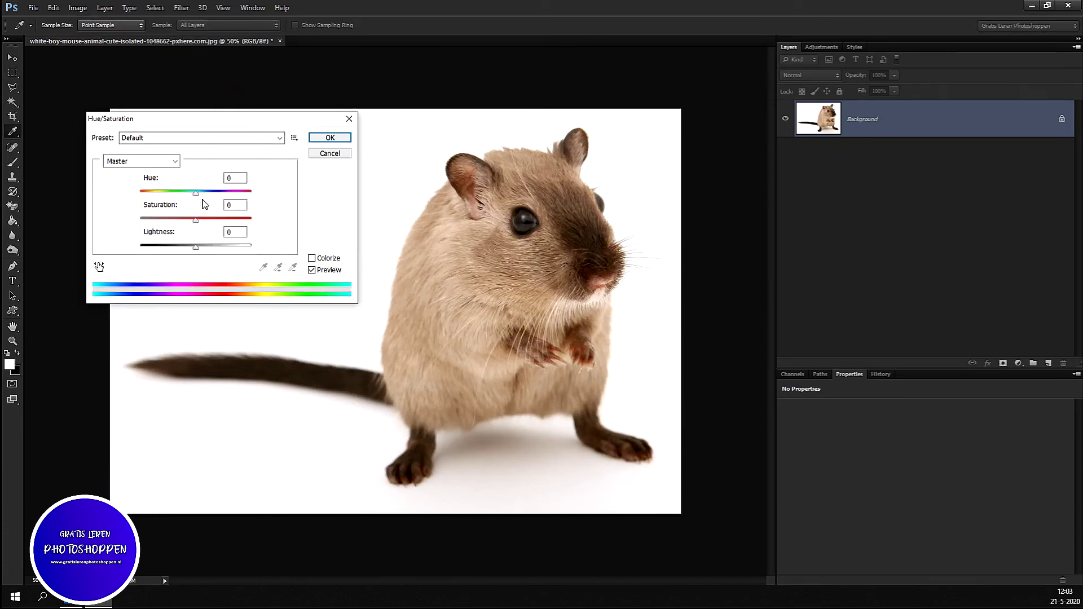
{"action": "mouse_move", "coordinate": [196, 193]}
{"action": "left_mouse_down"}
{"action": "mouse_move", "coordinate": [215, 193]}
{"action": "mouse_move", "coordinate": [207, 201]}
{"action": "left_mouse_up"}
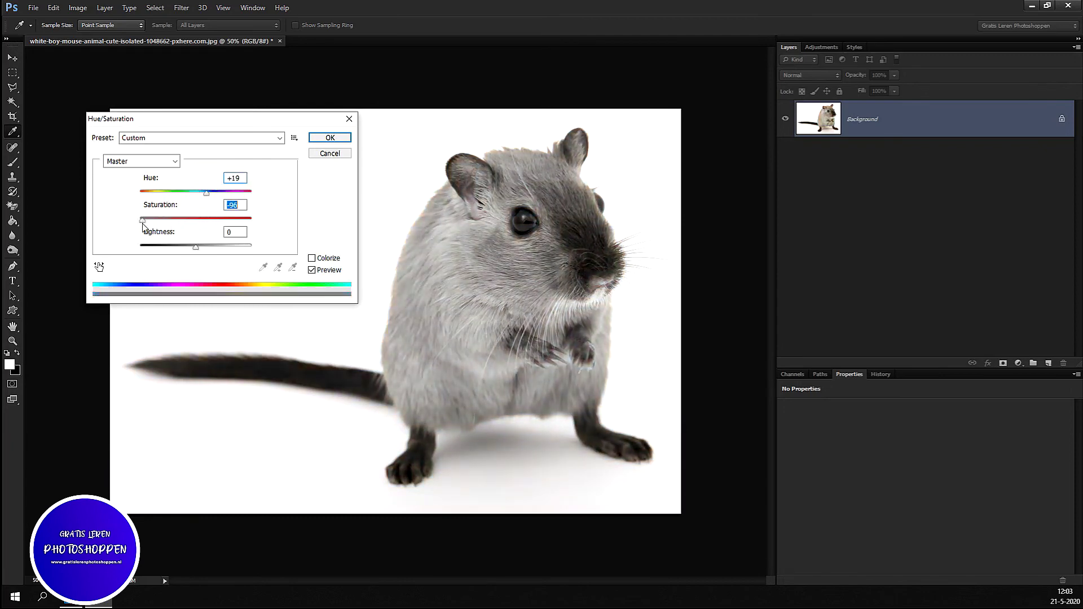
{"action": "mouse_move", "coordinate": [174, 223]}
{"action": "left_mouse_down"}
{"action": "mouse_move", "coordinate": [190, 227]}
{"action": "mouse_move", "coordinate": [194, 193]}
{"action": "left_mouse_up"}
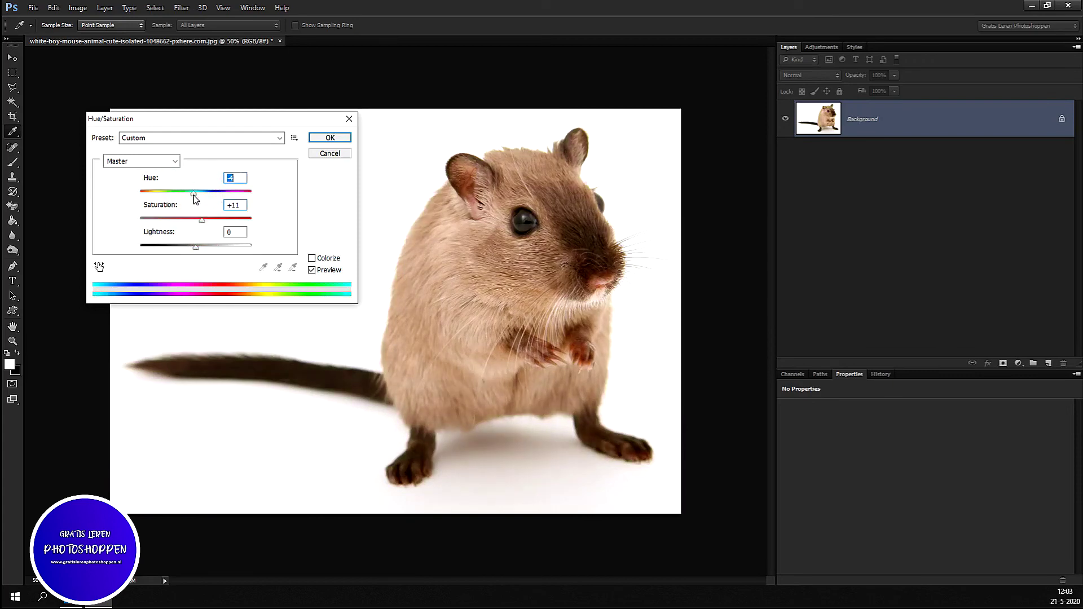
{"action": "left_click", "coordinate": [337, 158]}
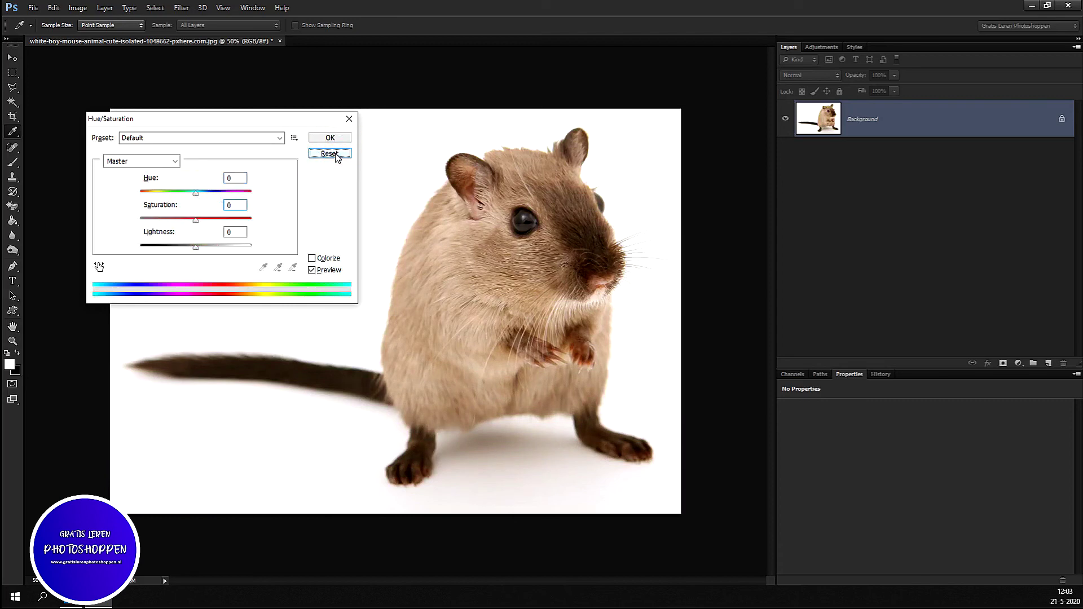
{"action": "left_click", "coordinate": [349, 119]}
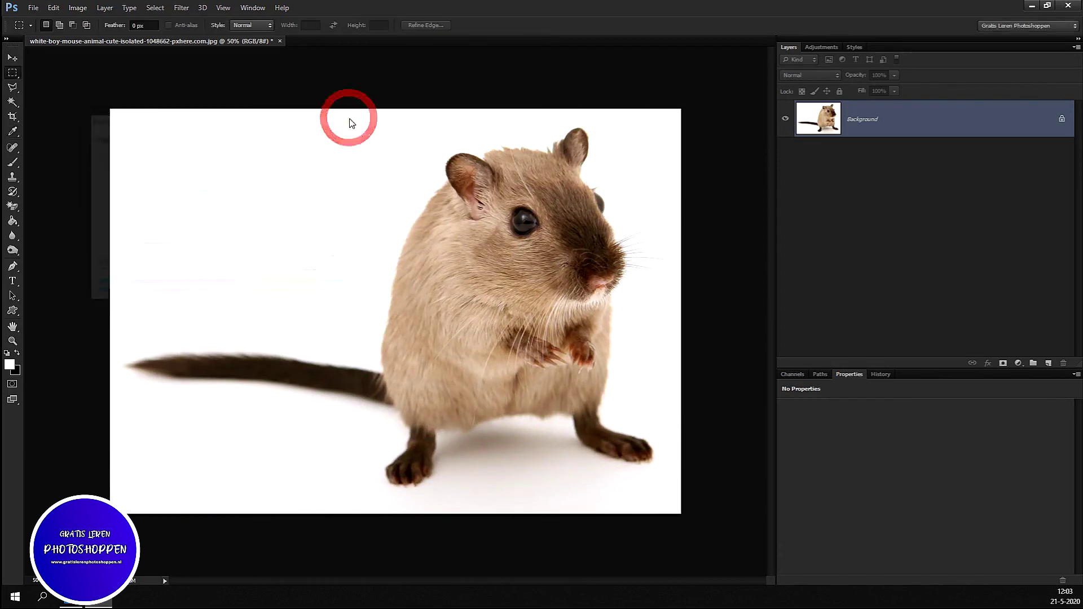